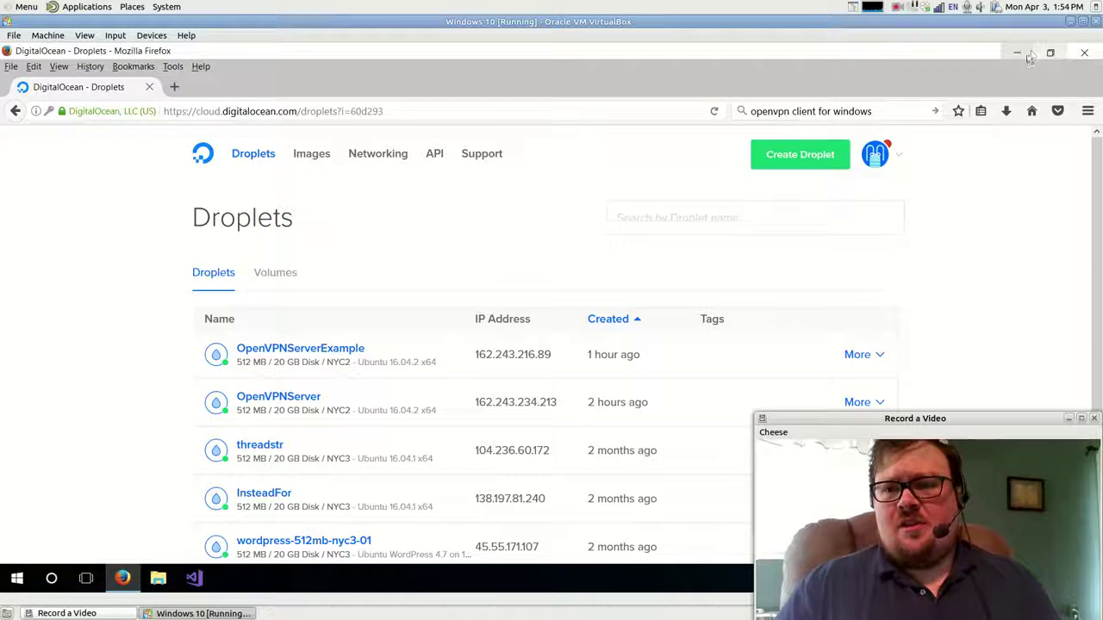
# Step: Close the DigitalOcean browser window, reopen Firefox and search the web for "openvpn client for windows"
pyautogui.click(1070, 55)
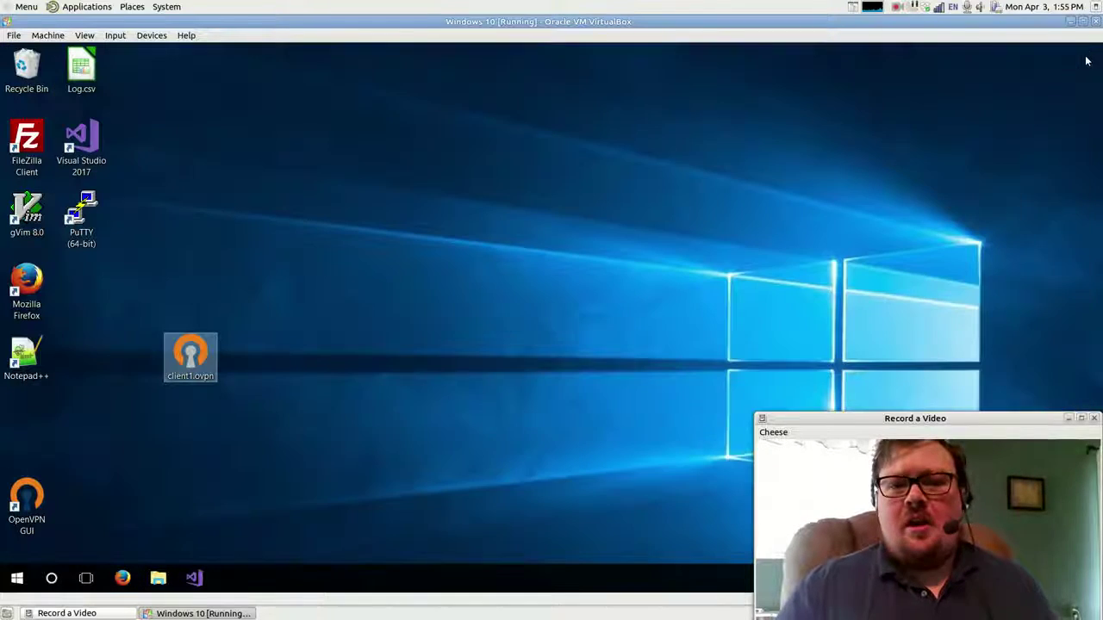
pyautogui.click(596, 245)
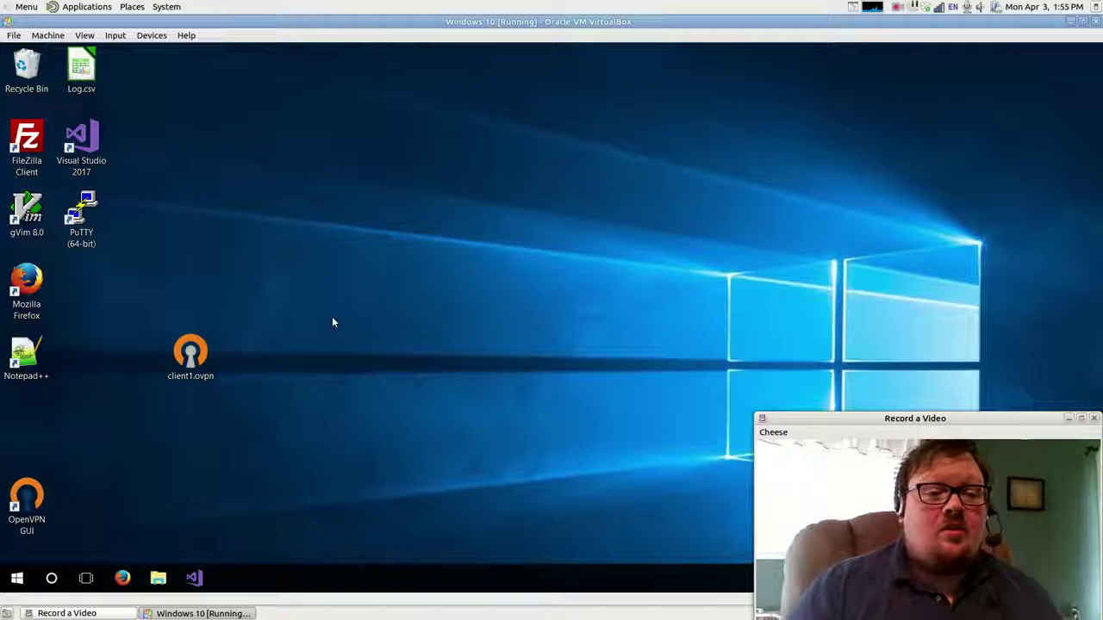
pyautogui.click(124, 579)
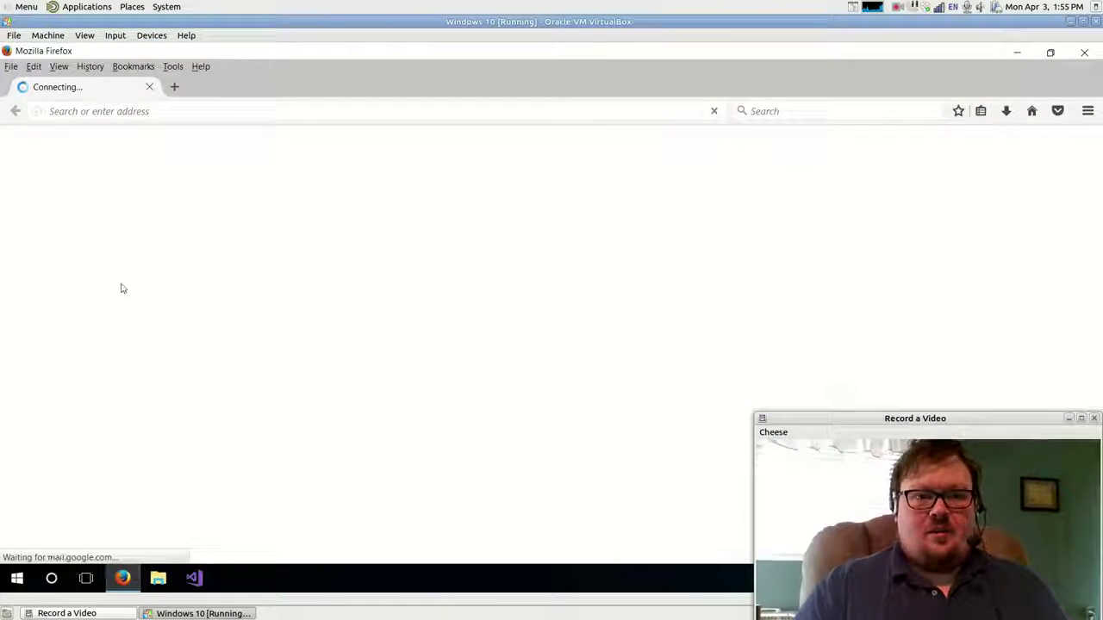
pyautogui.click(149, 87)
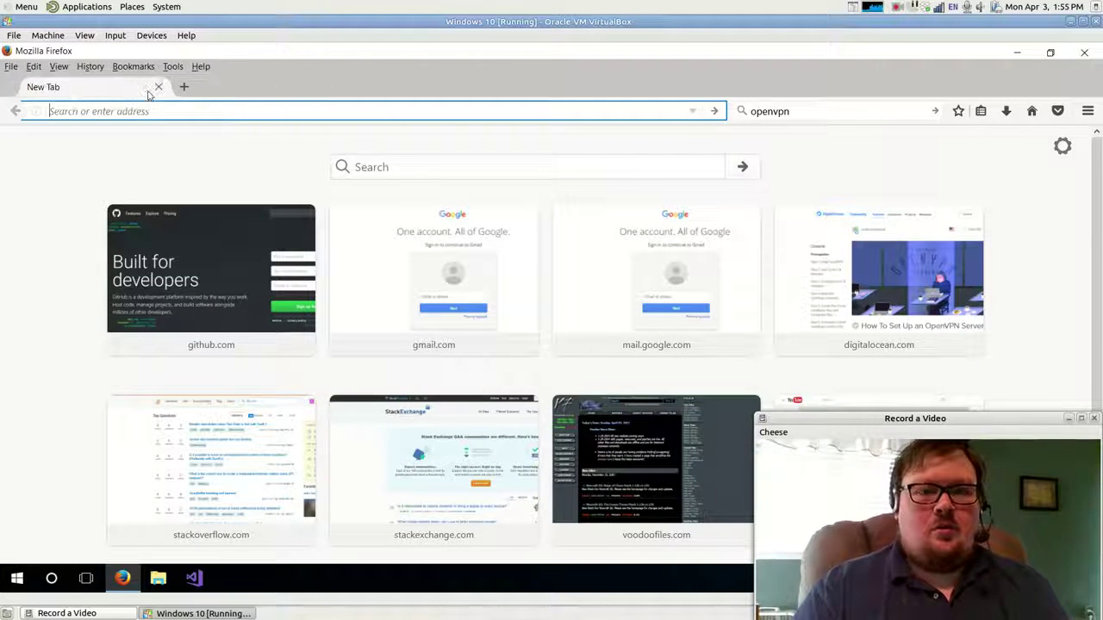
pyautogui.hotkey('ctrl', 'k')
pyautogui.press('End')
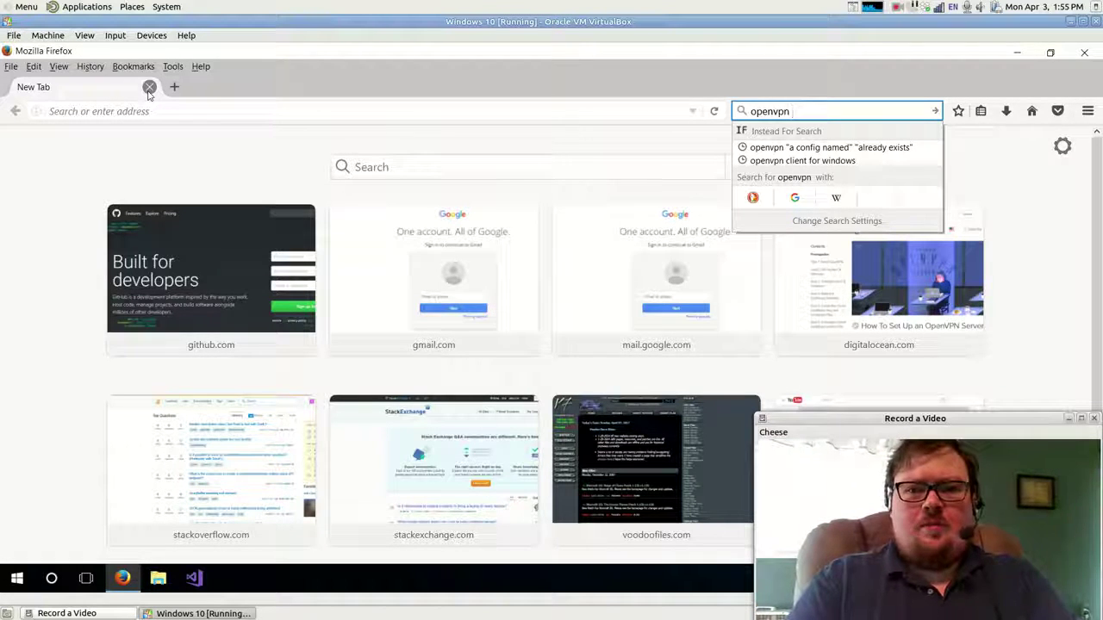
pyautogui.write('client')
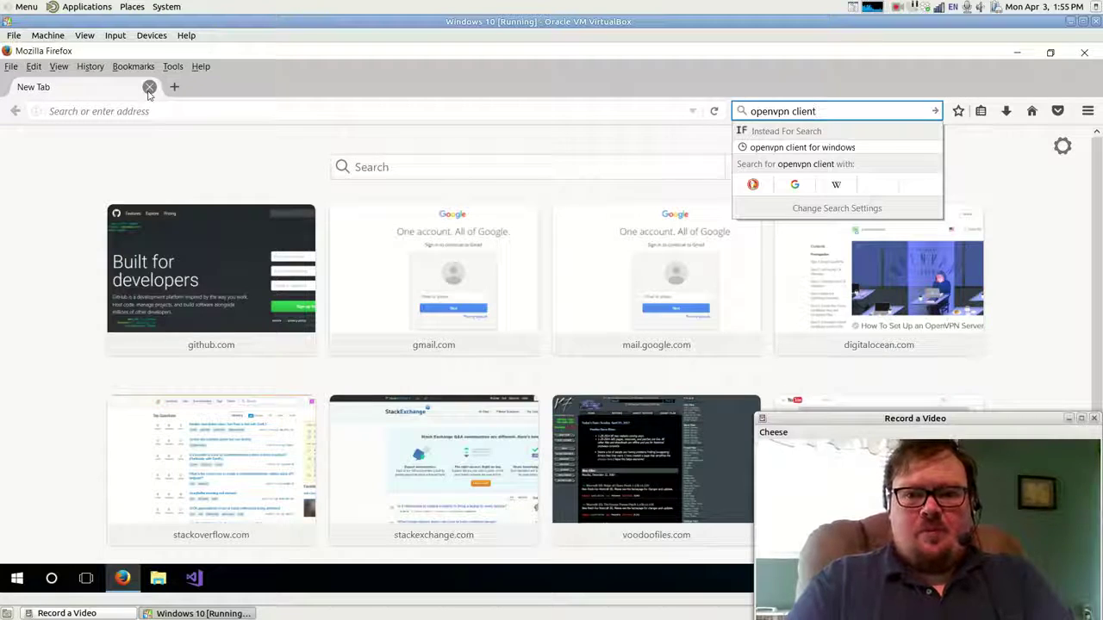
pyautogui.write(' for windows')
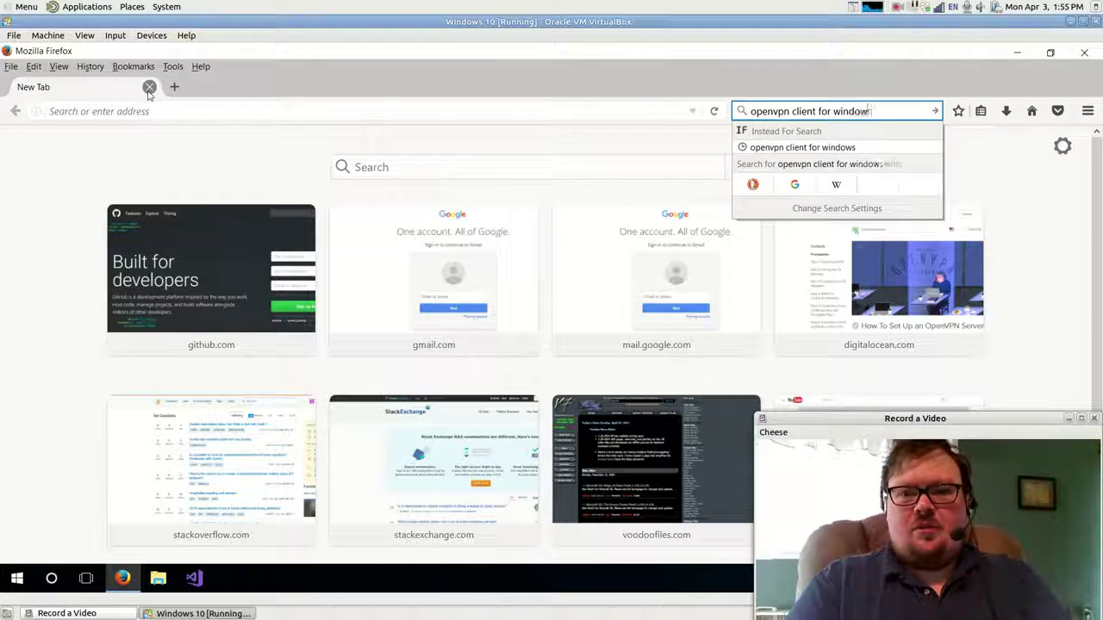
pyautogui.press('Return')
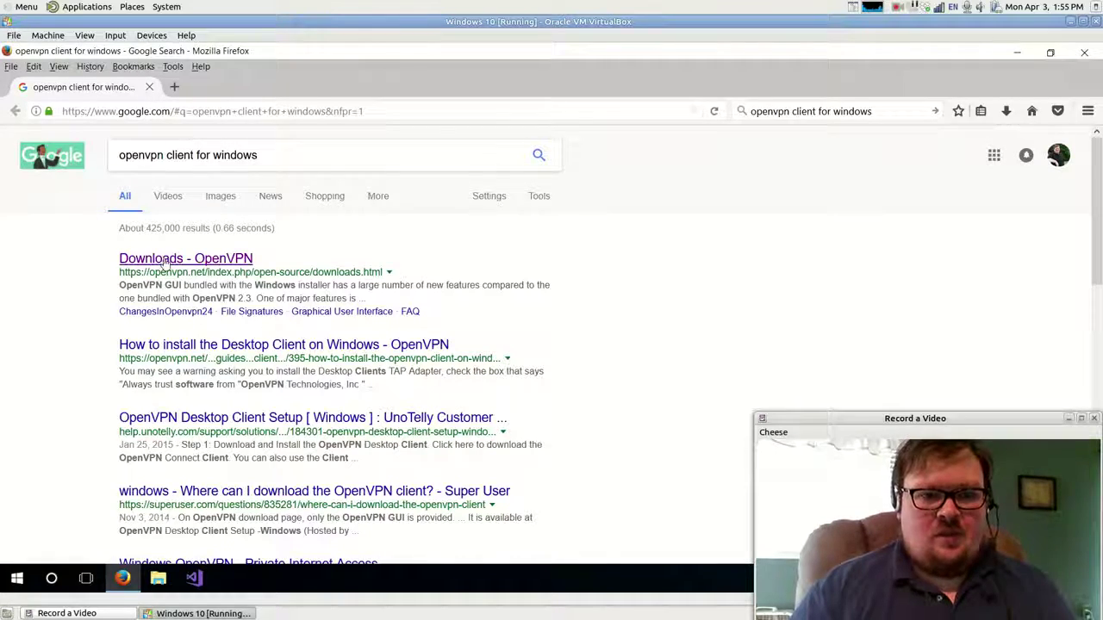
# Step: Open the OpenVPN Downloads search result and enlarge the page to 133% at the Windows installer row
pyautogui.click(164, 261)
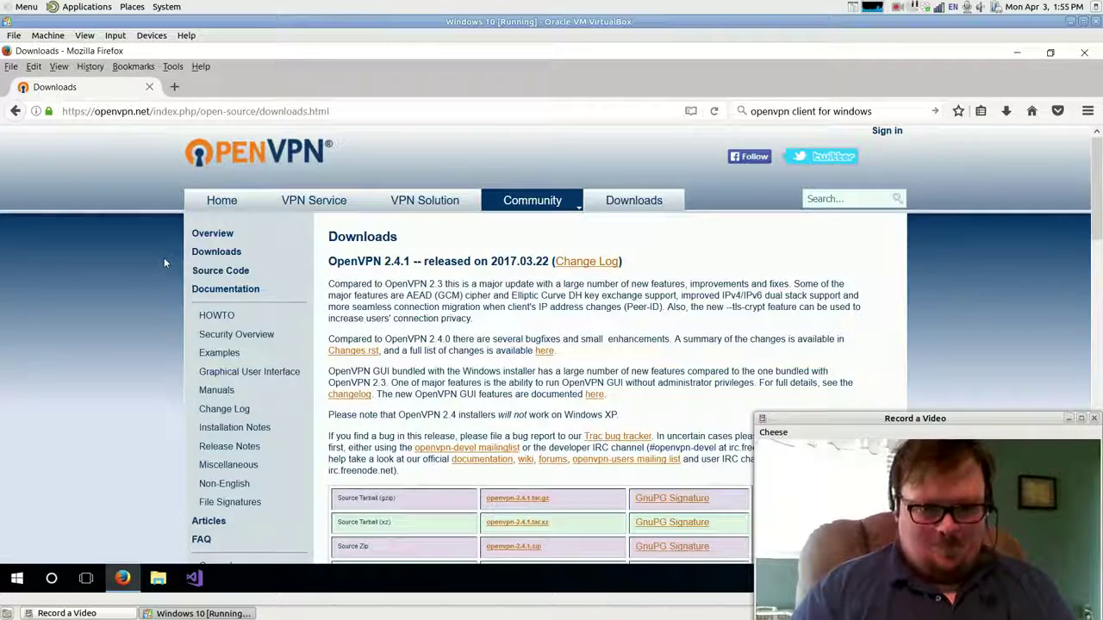
pyautogui.scroll(-5, 164, 263)
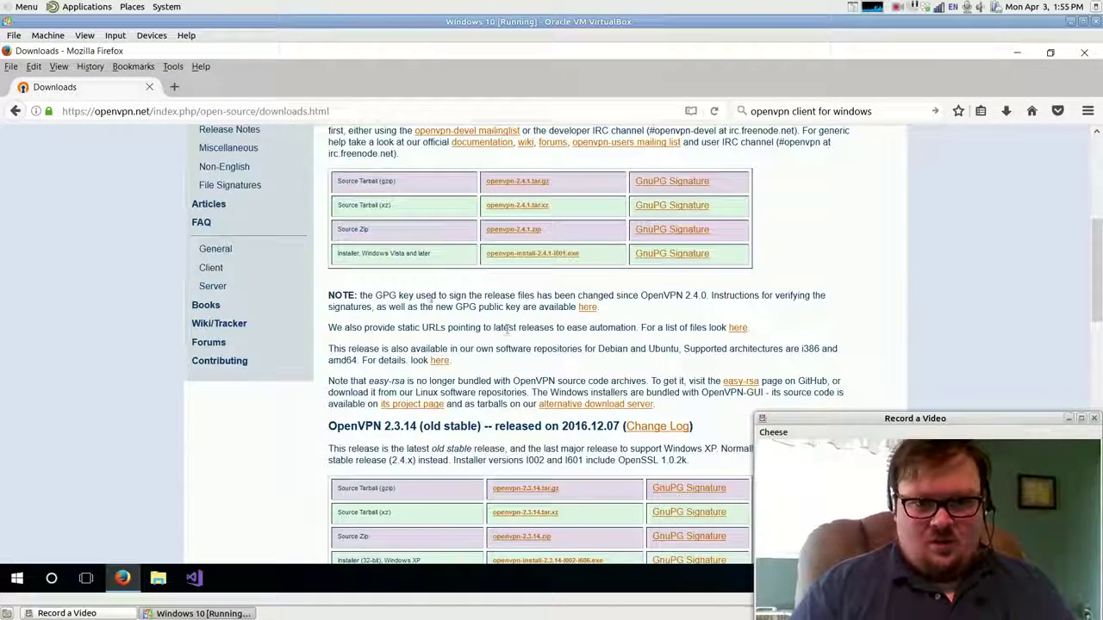
pyautogui.hotkey('ctrl', '+')
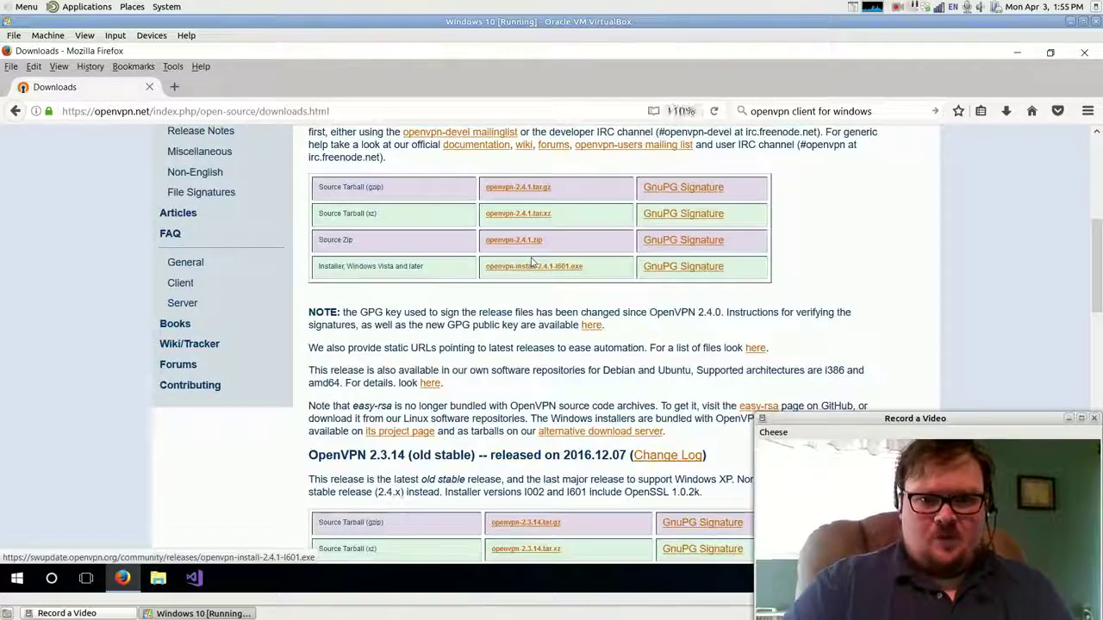
pyautogui.hotkey('ctrl', '+')
pyautogui.hotkey('ctrl', '+')
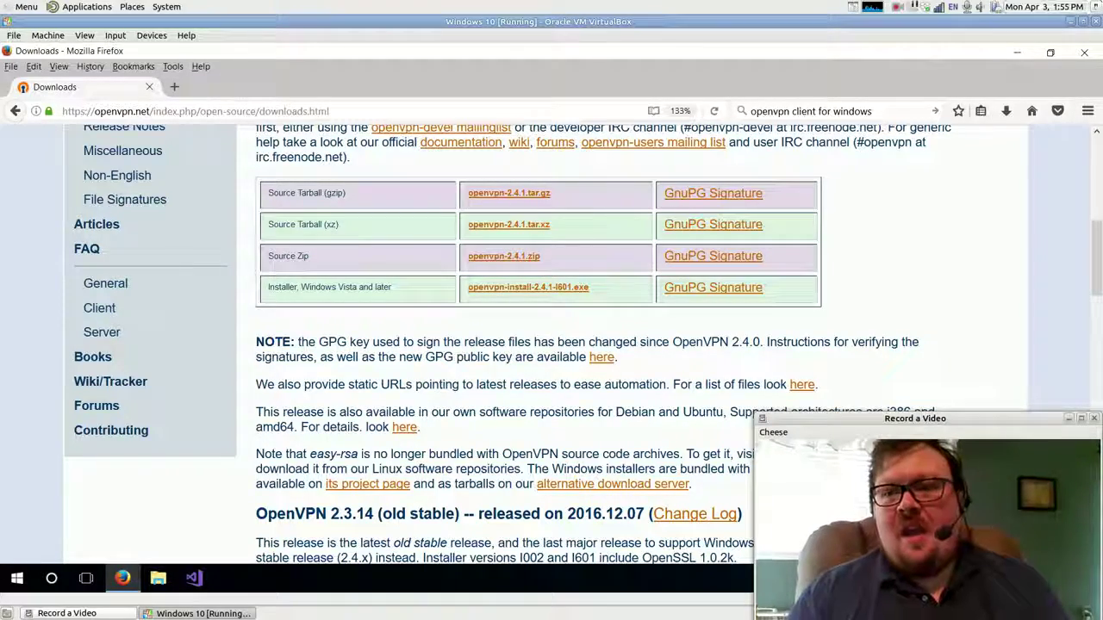
# Step: Close the browser window while keeping the Windows 10 virtual machine running
pyautogui.click(1096, 21)
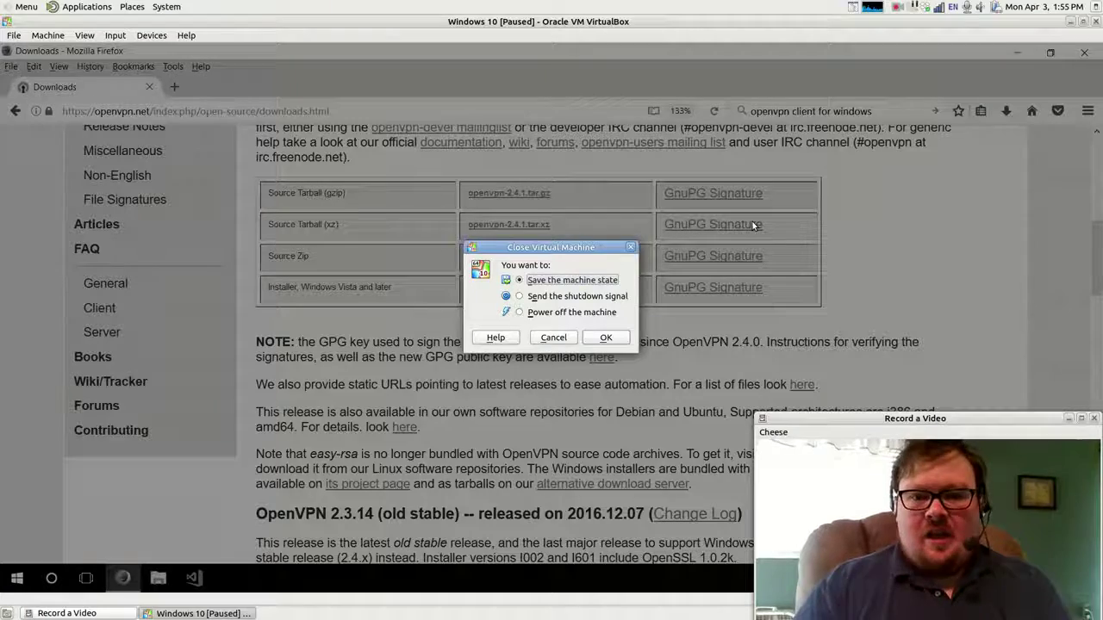
pyautogui.click(551, 338)
pyautogui.click(1083, 53)
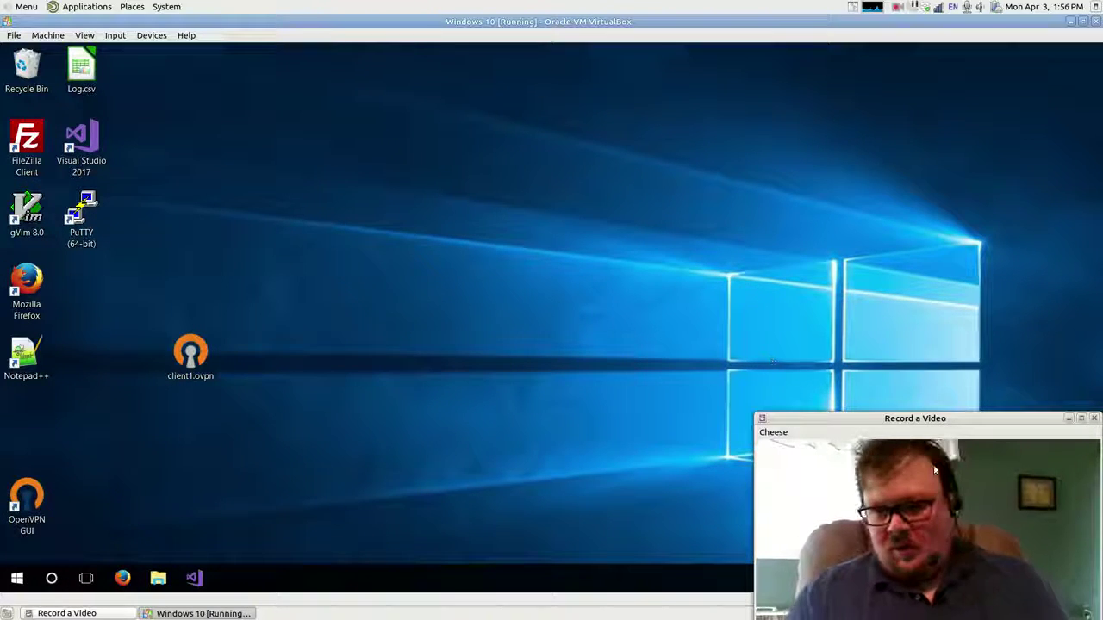
# Step: Uncover the system tray, launch OpenVPN GUI from the desktop and reveal the hidden tray icons
pyautogui.moveTo(941, 419); pyautogui.dragTo(604, 411)
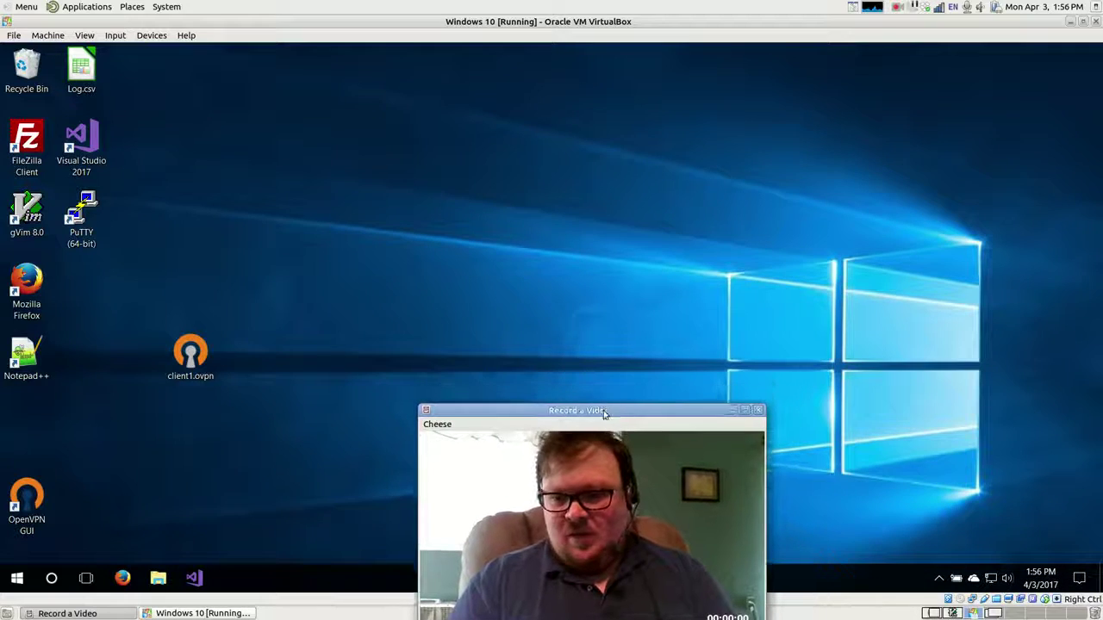
pyautogui.click(939, 581)
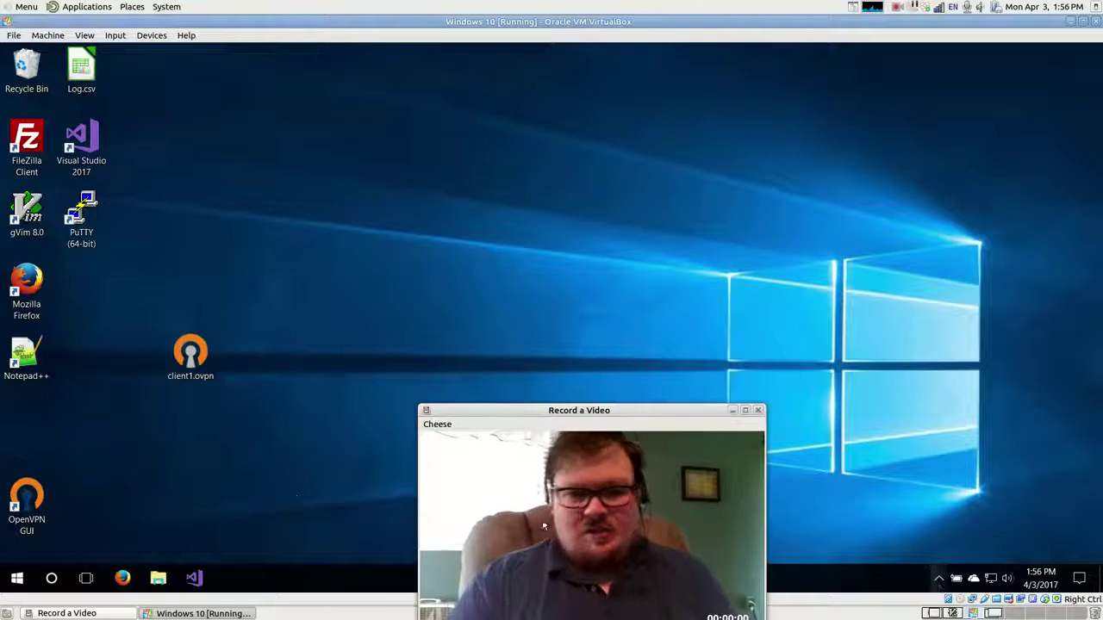
pyautogui.doubleClick(43, 519)
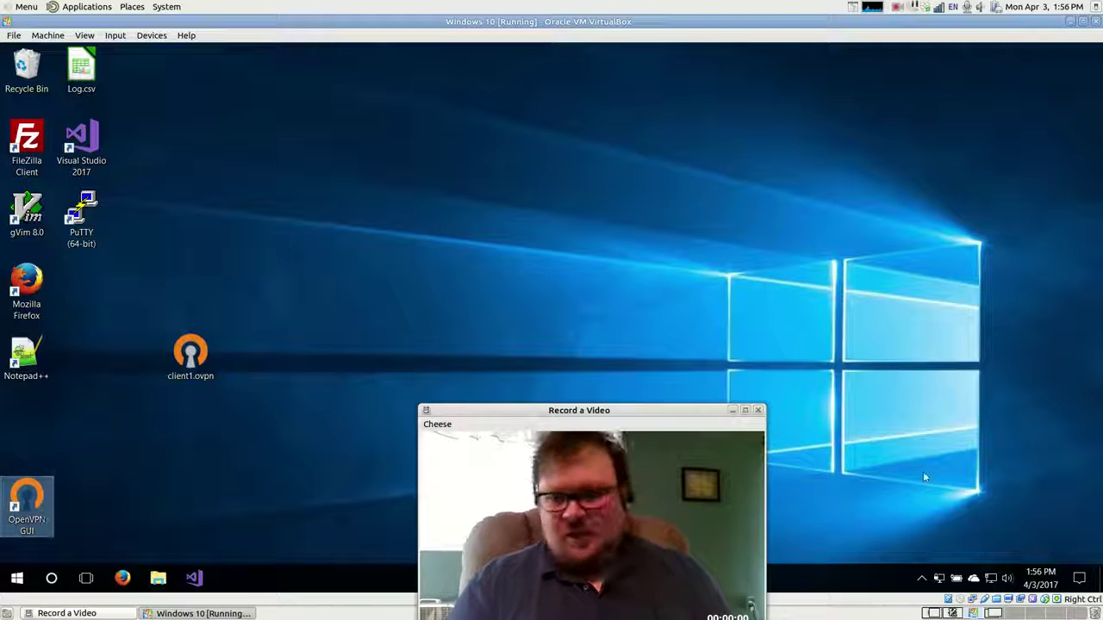
pyautogui.click(922, 581)
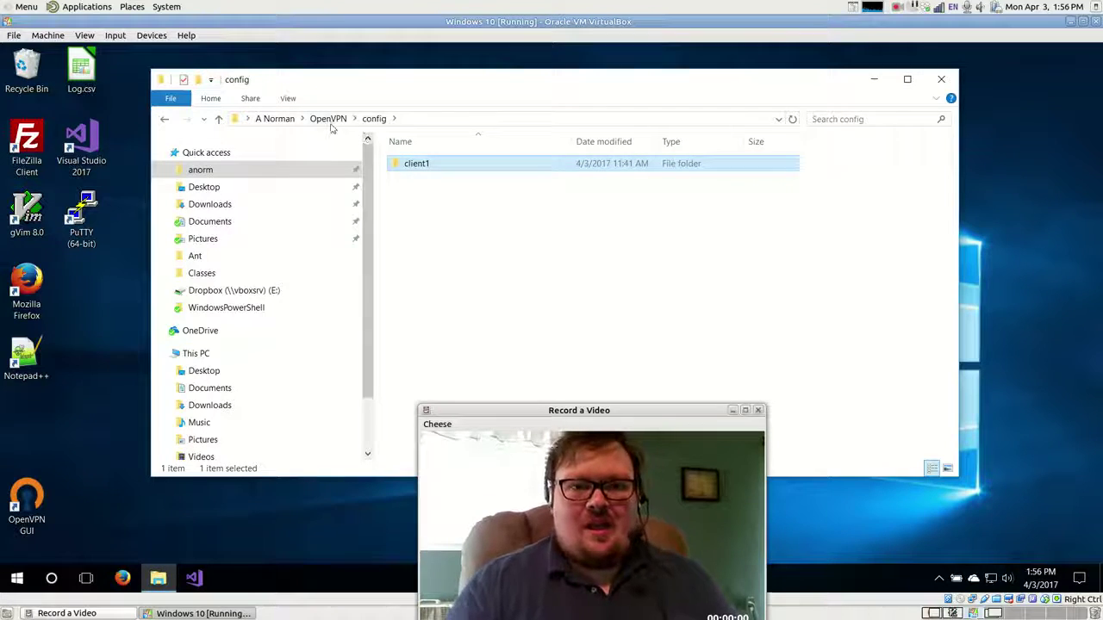
# Step: Permanently delete the client1 folder from the user's OpenVPN config folder and close the folder window
pyautogui.click(482, 259)
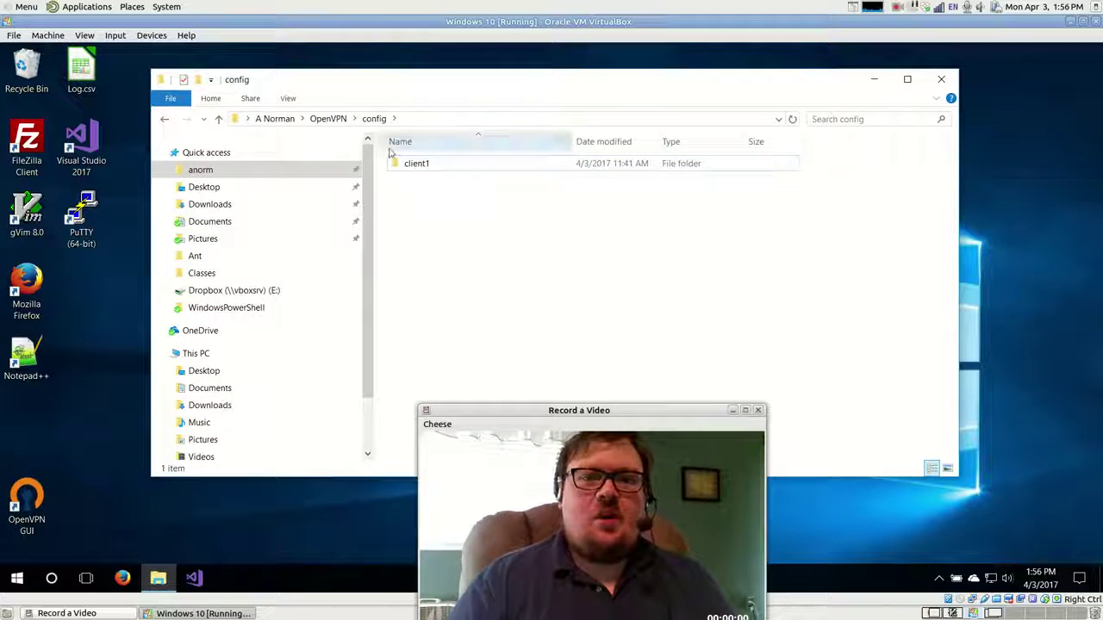
pyautogui.click(433, 119)
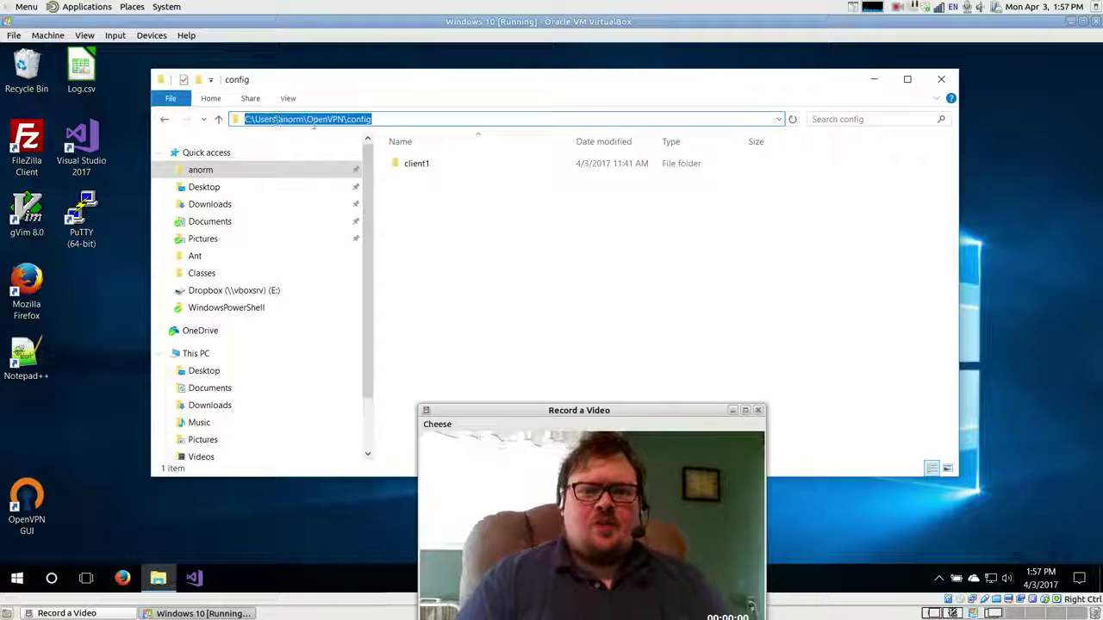
pyautogui.click(423, 166)
pyautogui.hotkey('shift', 'Delete')
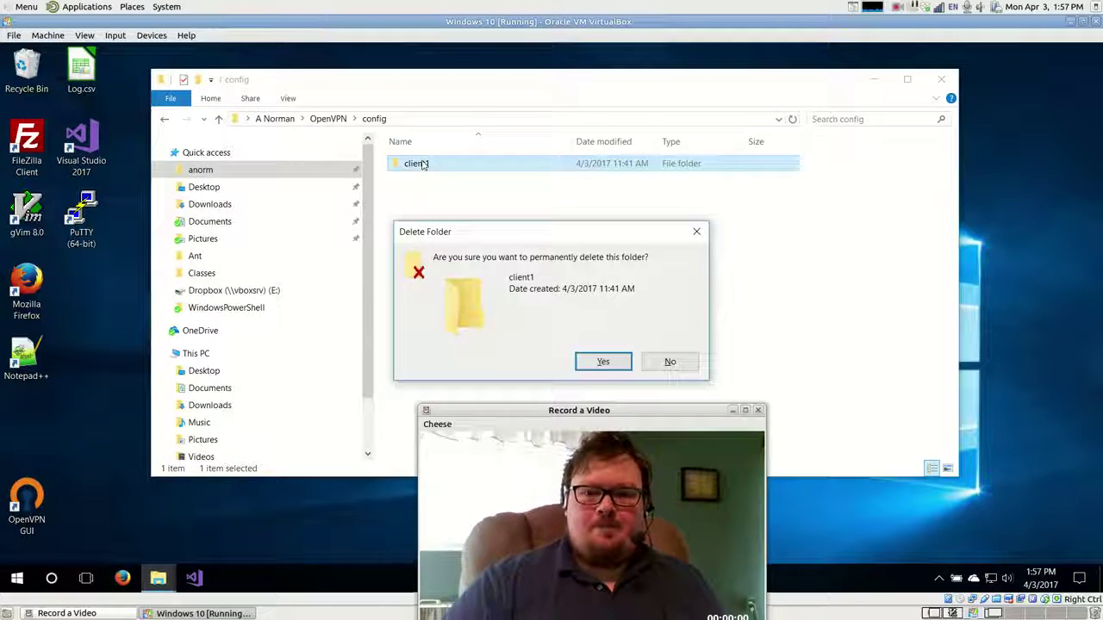
pyautogui.press('Return')
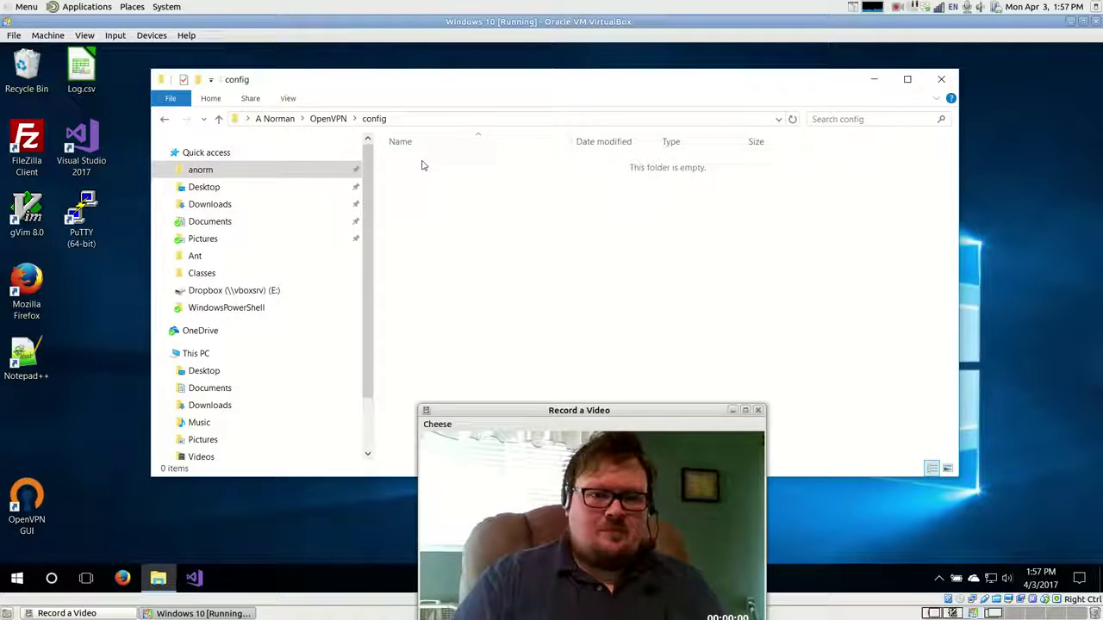
pyautogui.moveTo(424, 90); pyautogui.dragTo(503, 105)
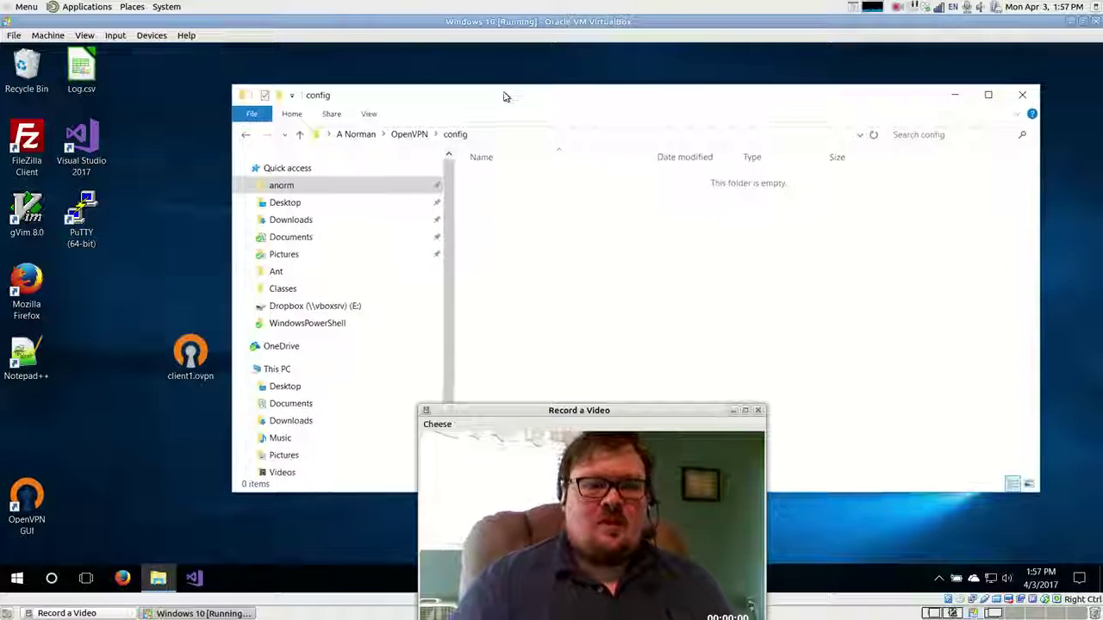
pyautogui.click(1020, 94)
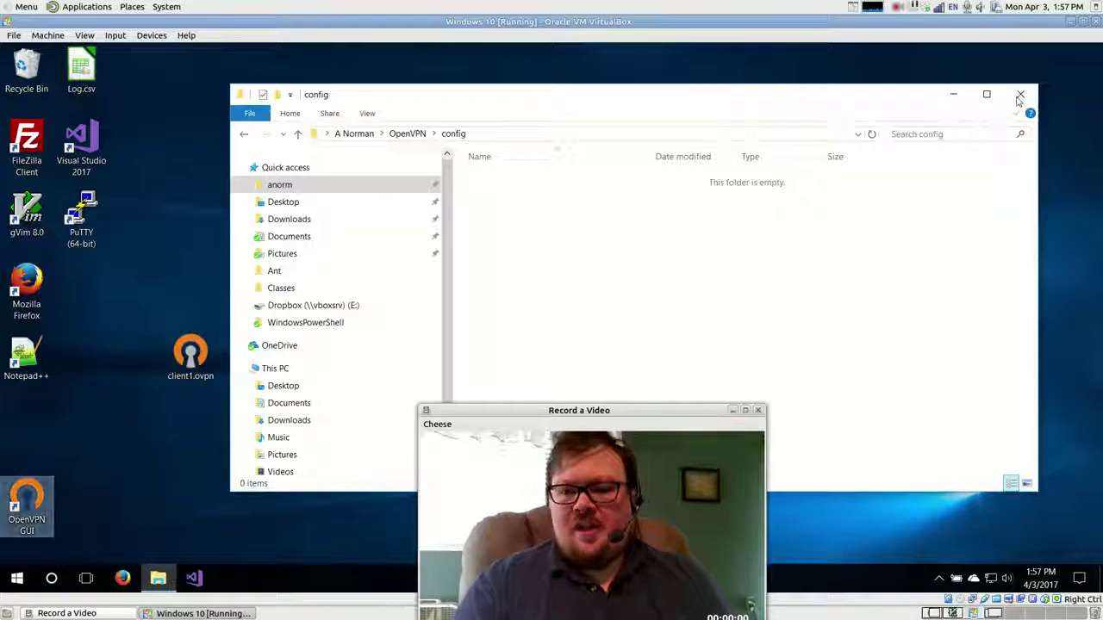
# Step: Import the client1.ovpn file from the Desktop into OpenVPN GUI and dismiss the import message
pyautogui.click(939, 578)
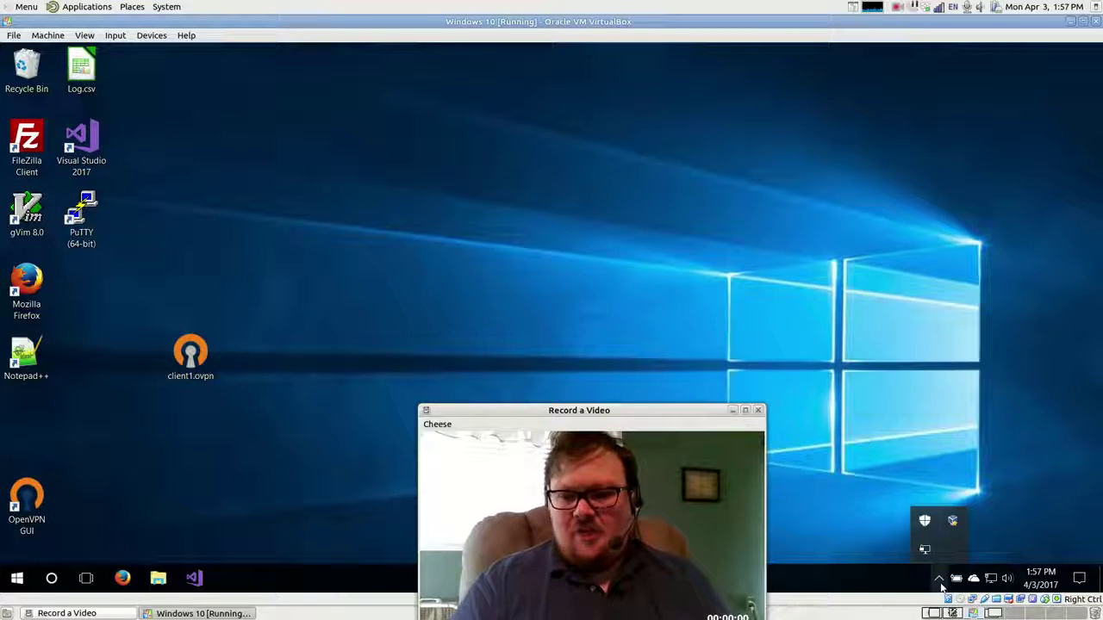
pyautogui.rightClick(925, 549)
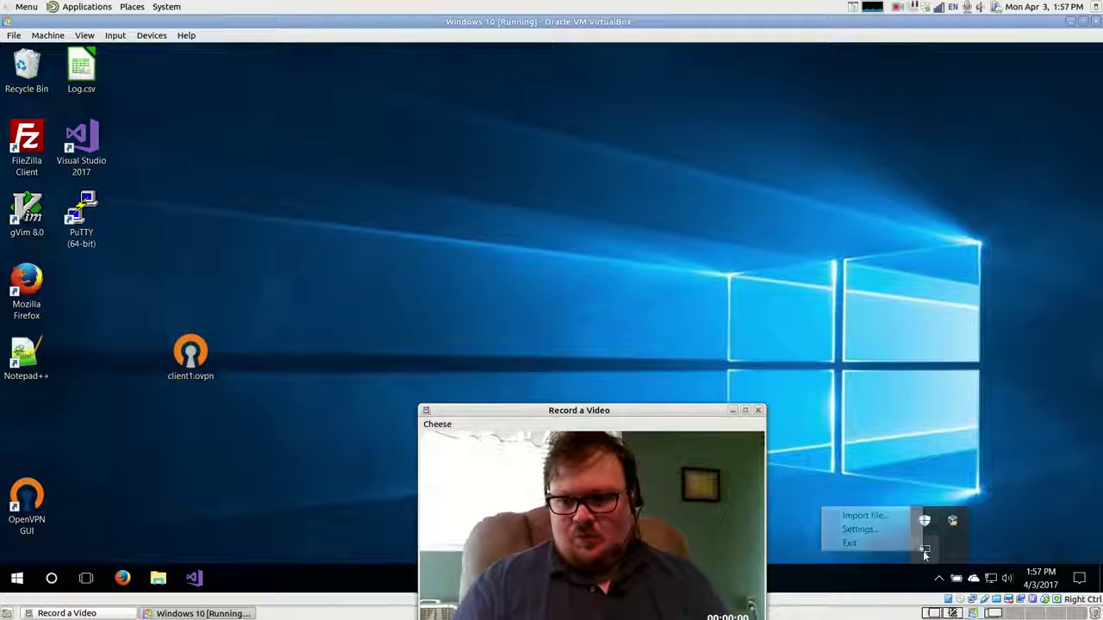
pyautogui.click(868, 516)
pyautogui.moveTo(706, 174); pyautogui.dragTo(707, 79)
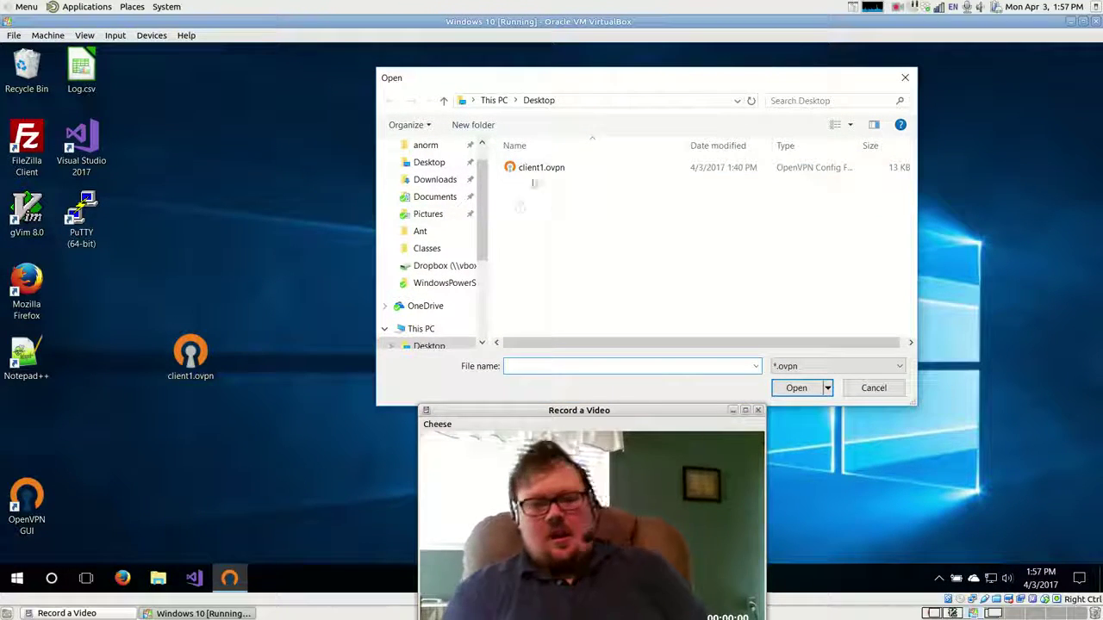
pyautogui.click(548, 174)
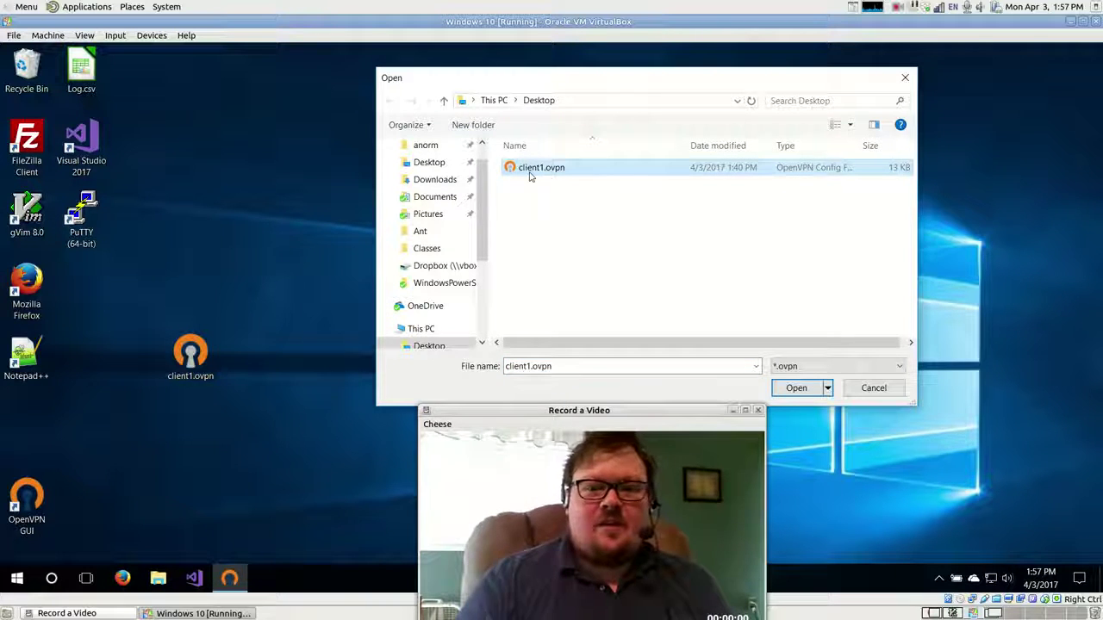
pyautogui.doubleClick(527, 171)
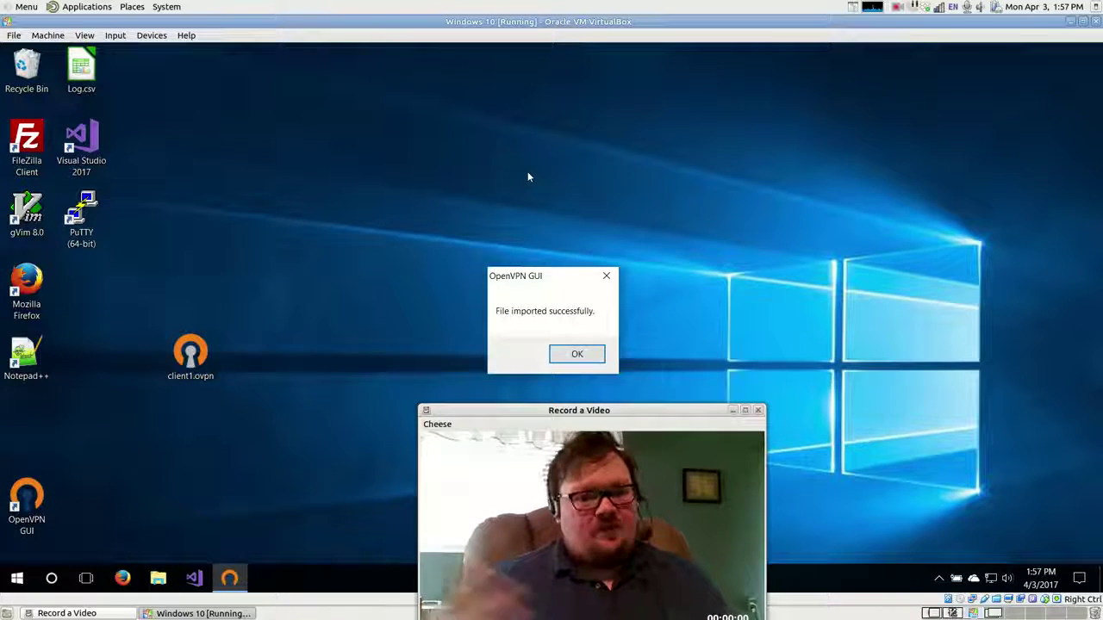
pyautogui.click(570, 355)
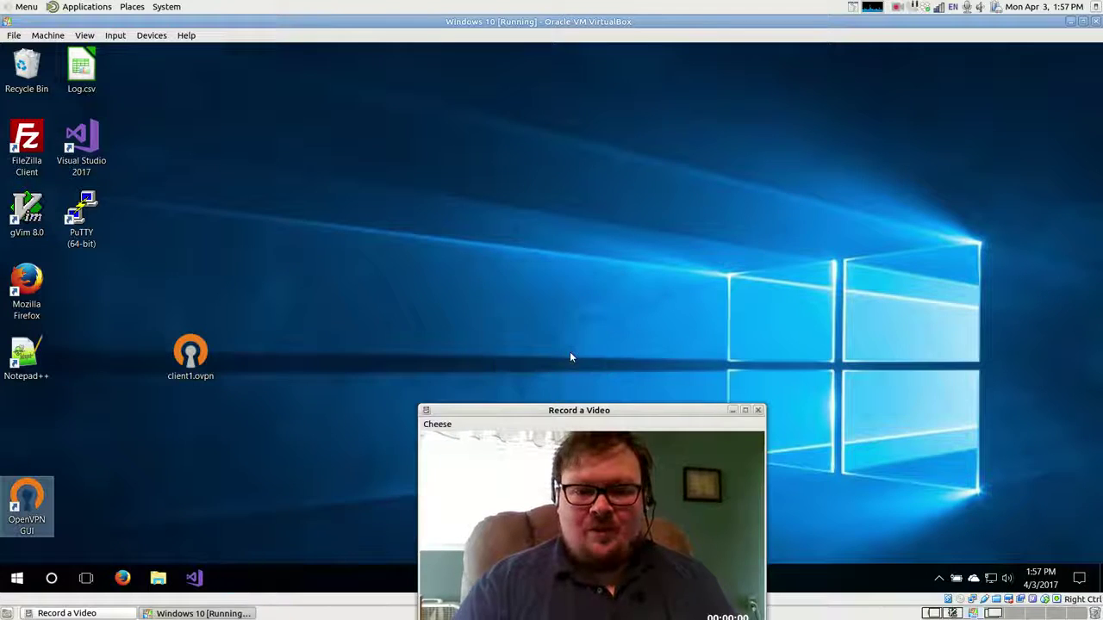
# Step: Connect to the VPN with the client1 profile in OpenVPN GUI
pyautogui.click(938, 577)
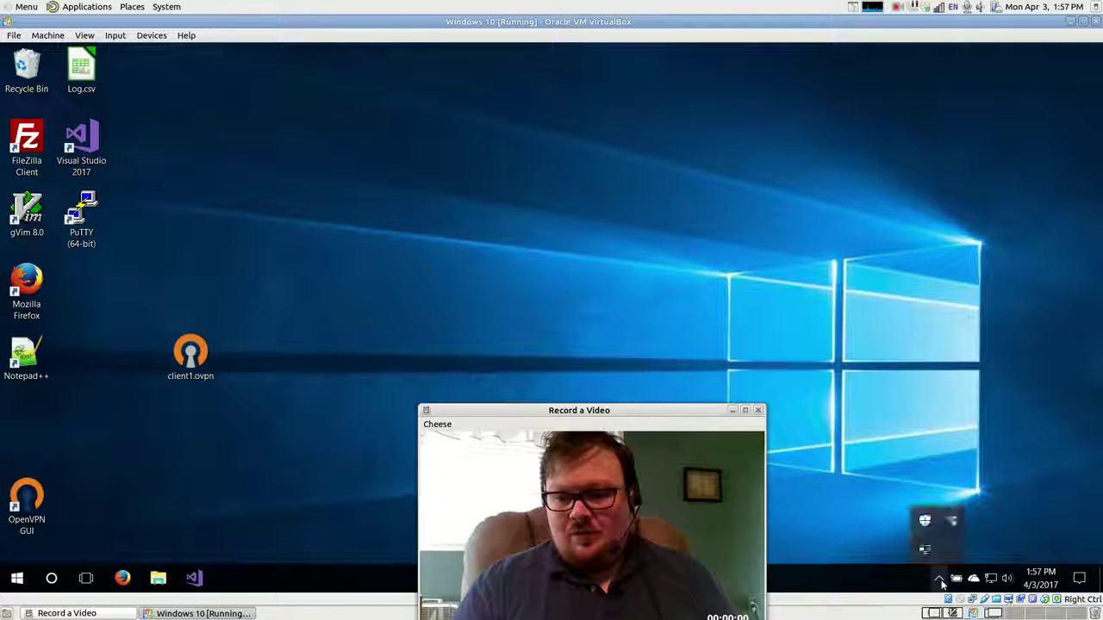
pyautogui.rightClick(924, 549)
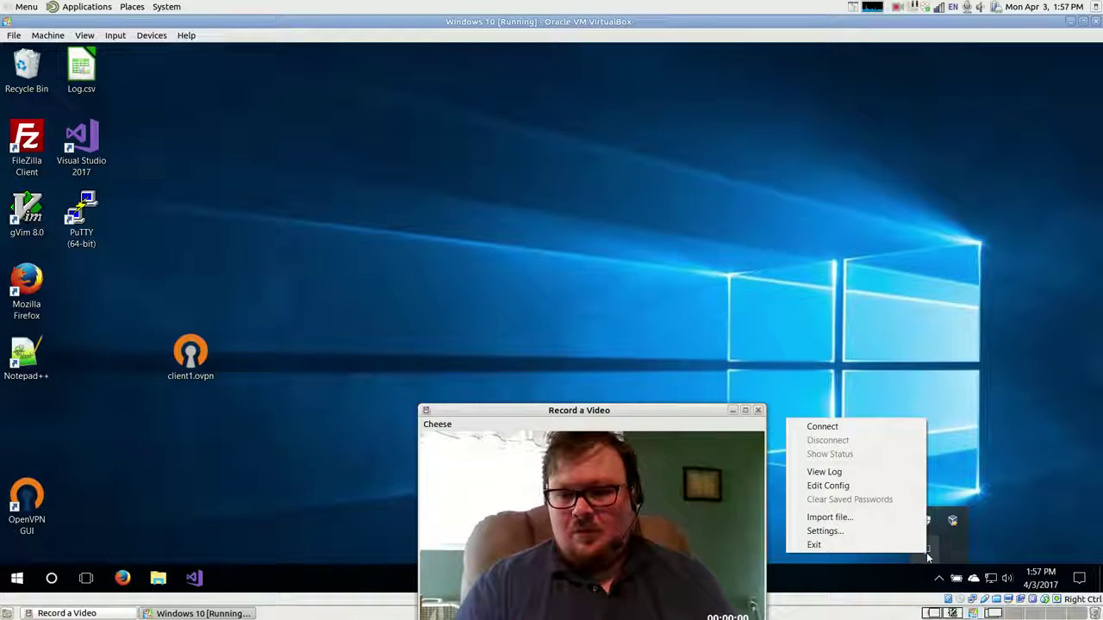
pyautogui.click(822, 427)
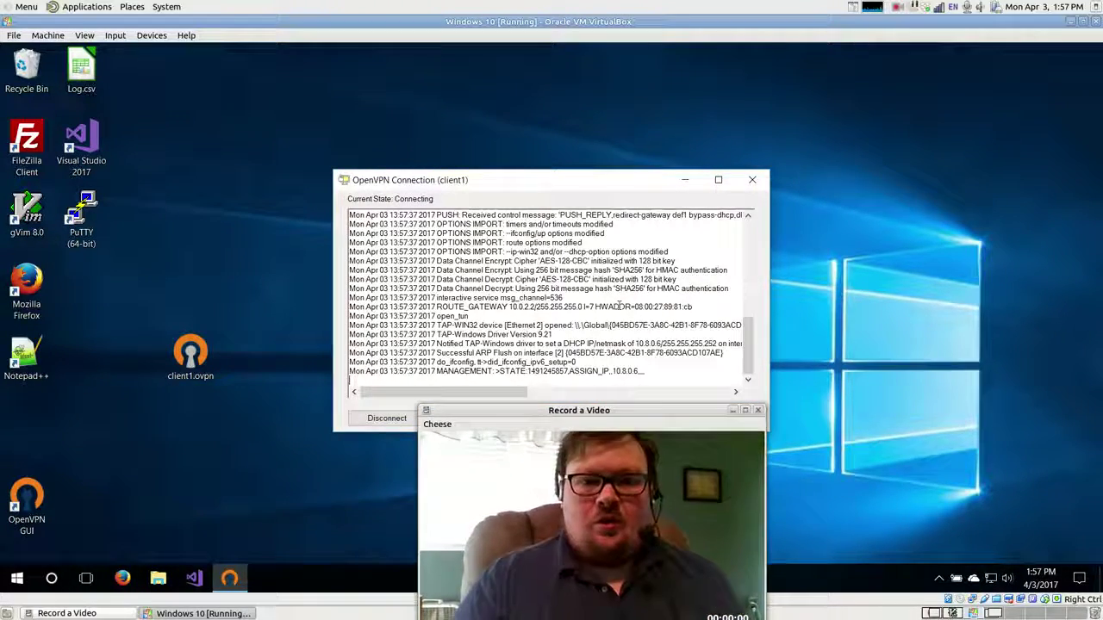
pyautogui.moveTo(510, 414); pyautogui.dragTo(870, 427)
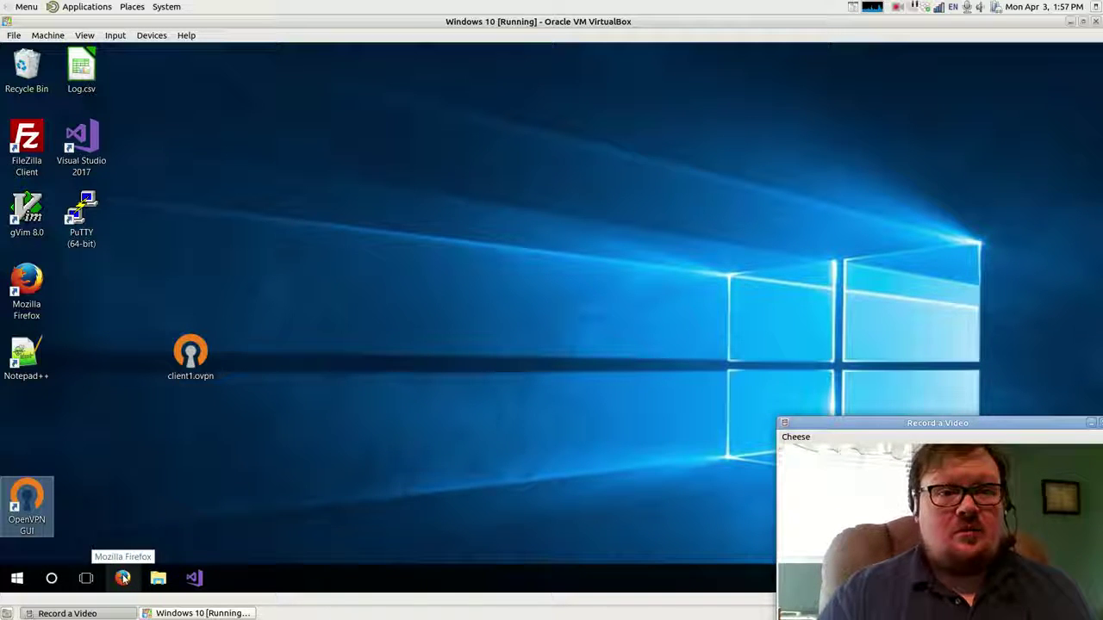
pyautogui.moveTo(844, 423)
pyautogui.mouseDown()
pyautogui.moveTo(598, 399)
pyautogui.moveTo(520, 460)
pyautogui.moveTo(702, 395)
pyautogui.moveTo(831, 390)
pyautogui.moveTo(855, 410)
pyautogui.moveTo(834, 420)
pyautogui.mouseUp()
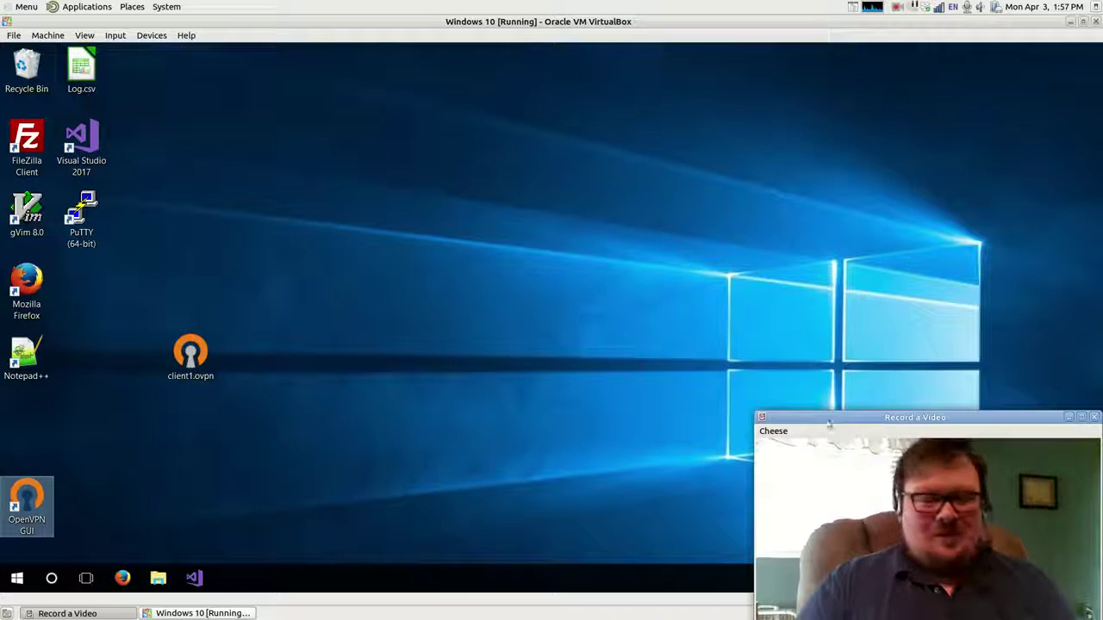
pyautogui.click(123, 578)
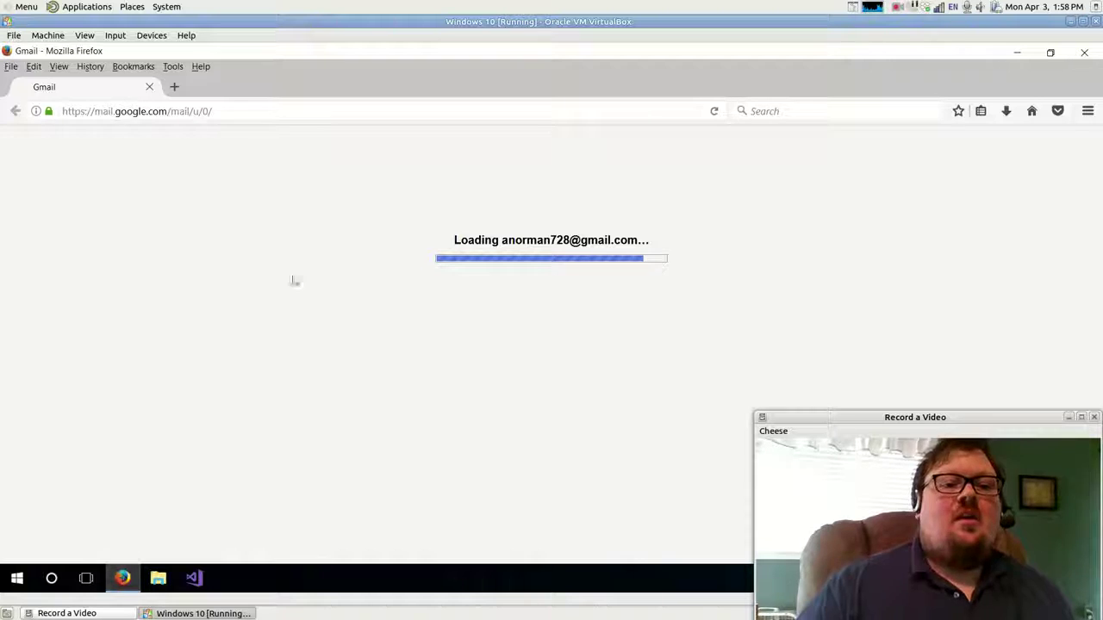
pyautogui.click(149, 87)
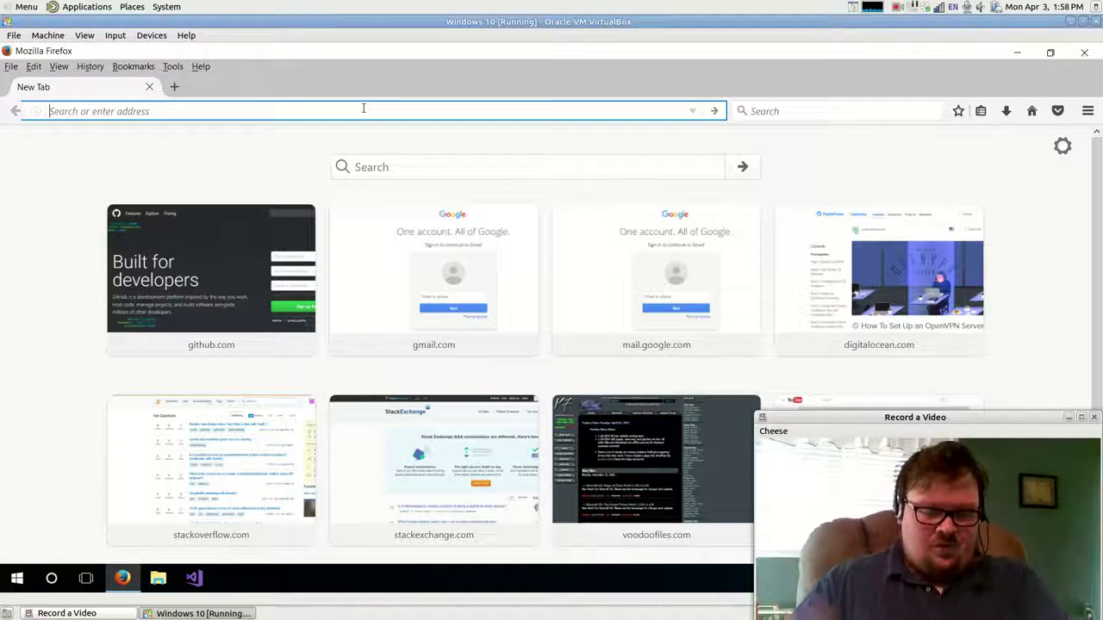
pyautogui.write('wwwip')
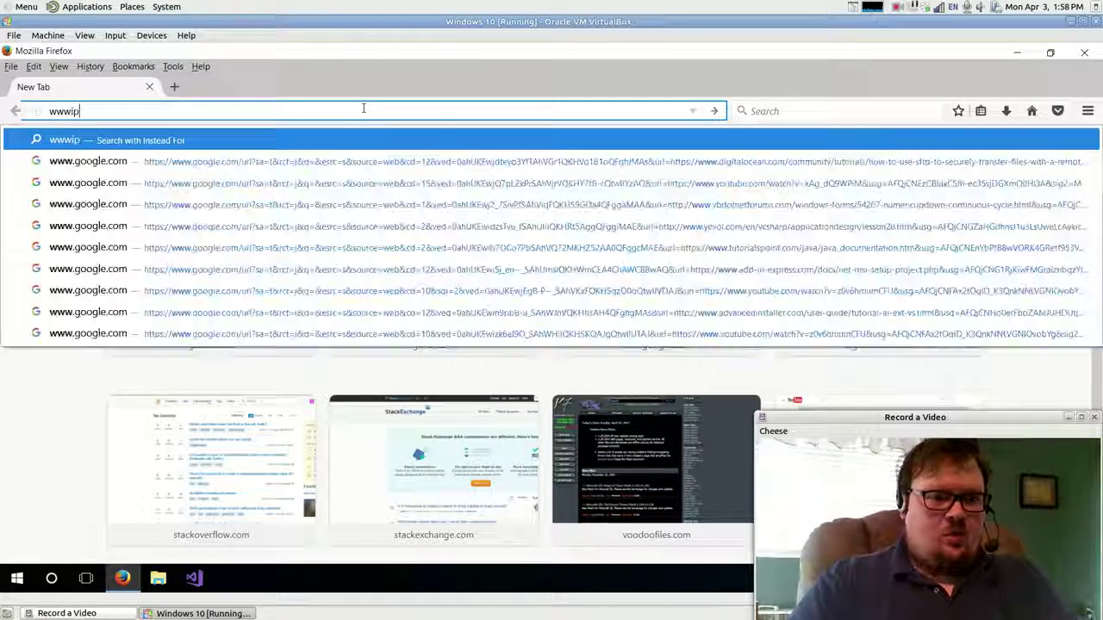
pyautogui.press('BackSpace')
pyautogui.press('BackSpace')
pyautogui.write('.iploc')
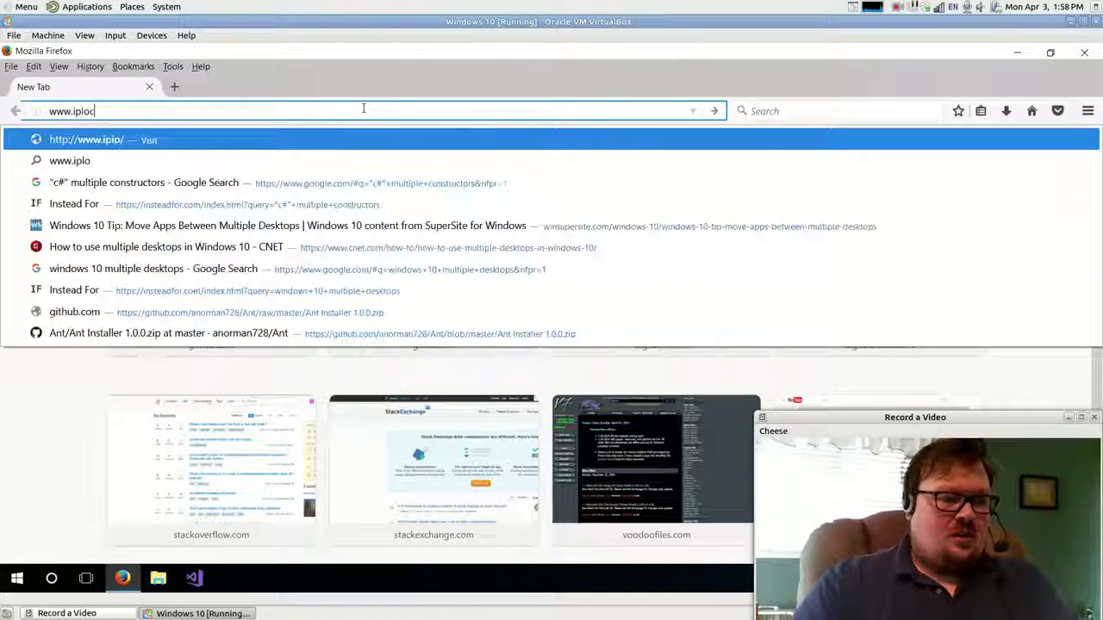
pyautogui.write('ation.net/find-up-add')
pyautogui.press('BackSpace')
pyautogui.press('BackSpace')
pyautogui.press('BackSpace')
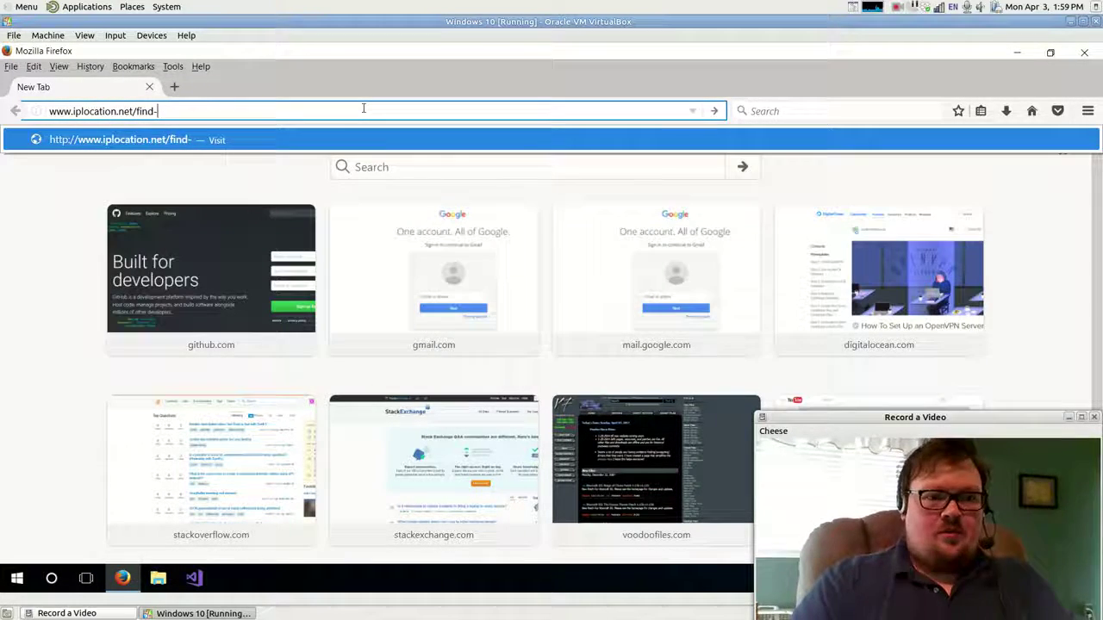
pyautogui.write('address')
pyautogui.press('Return')
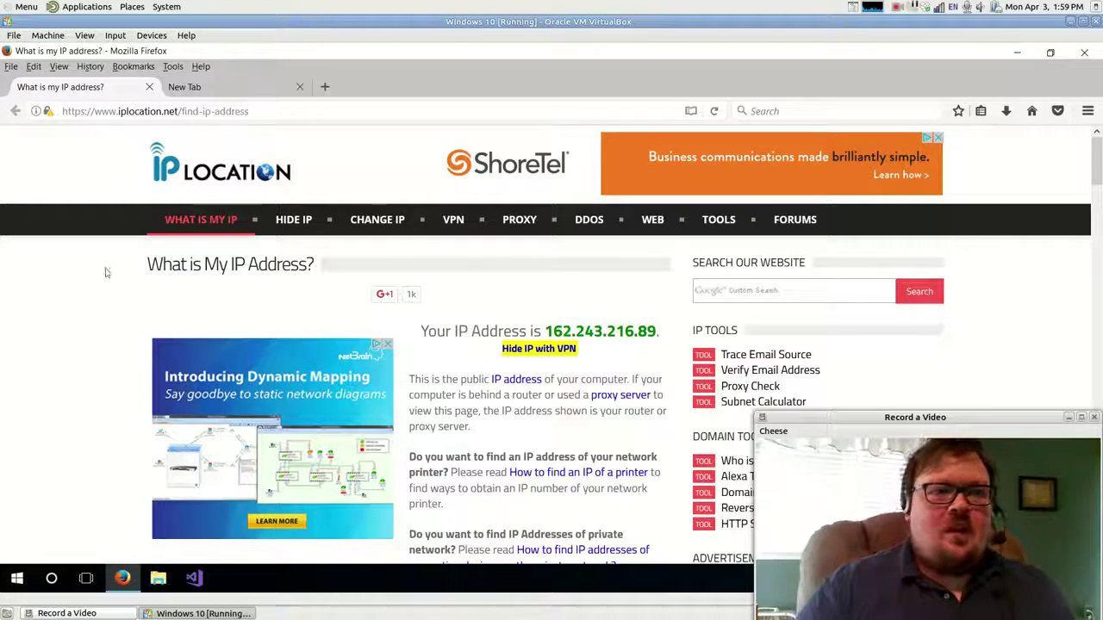
# Step: Compare the public IP address on the IP Location page with the OpenVPNServerExample droplet's address on the DigitalOcean Droplets page
pyautogui.click(246, 89)
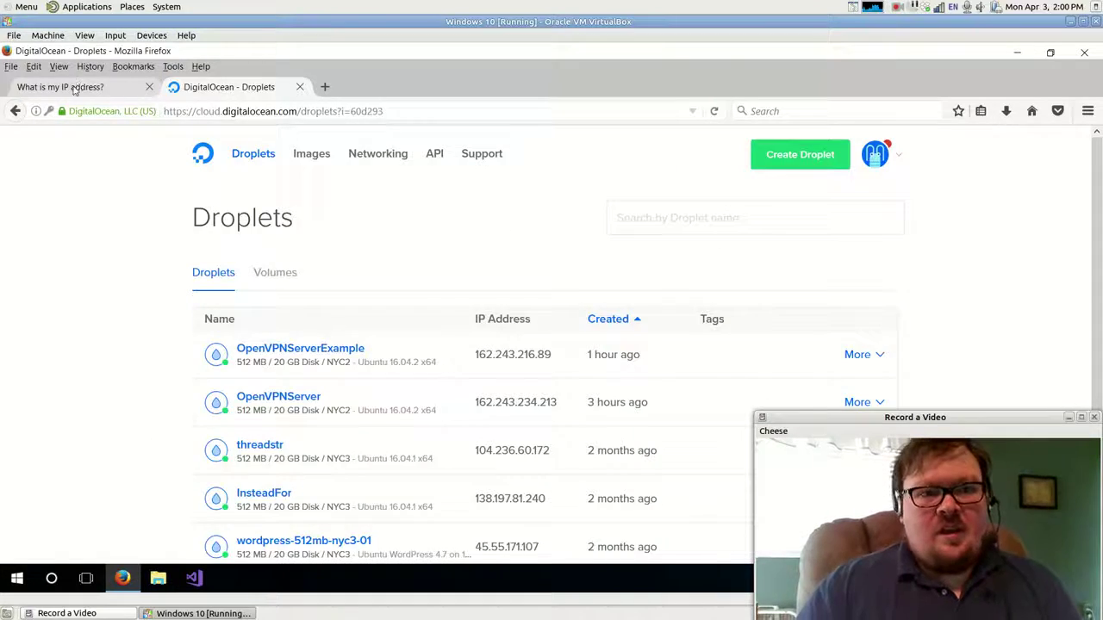
pyautogui.click(78, 87)
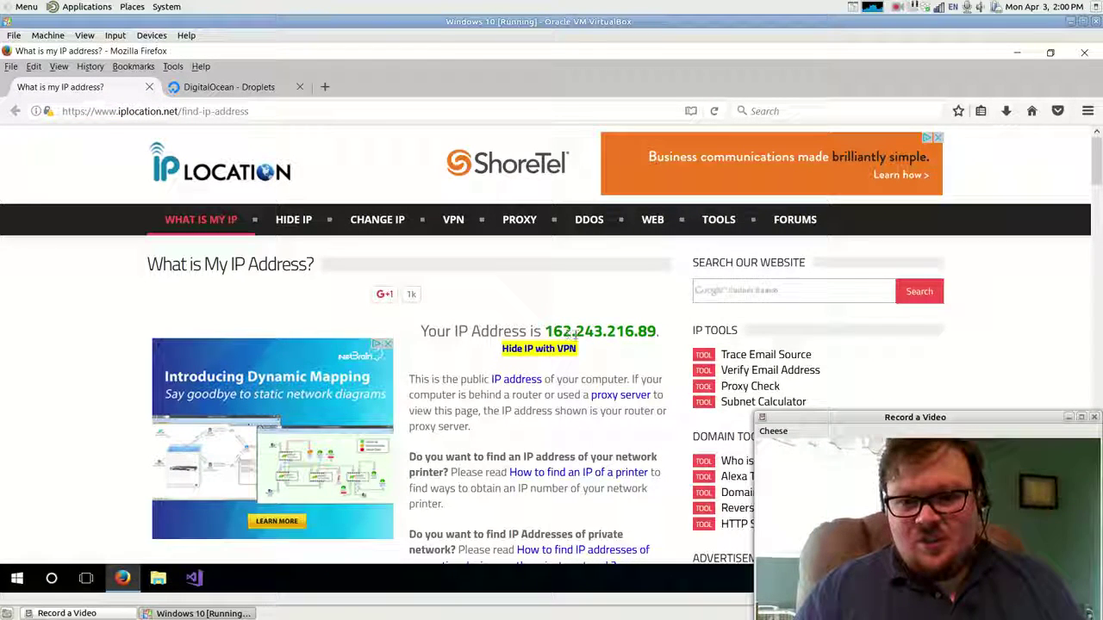
pyautogui.click(211, 87)
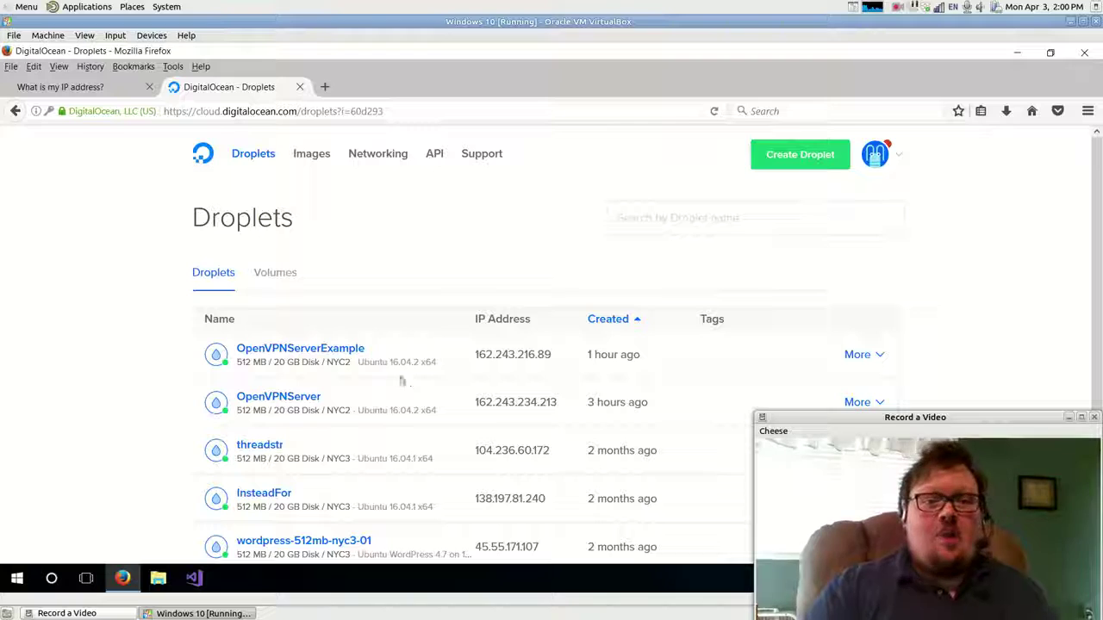
pyautogui.click(40, 89)
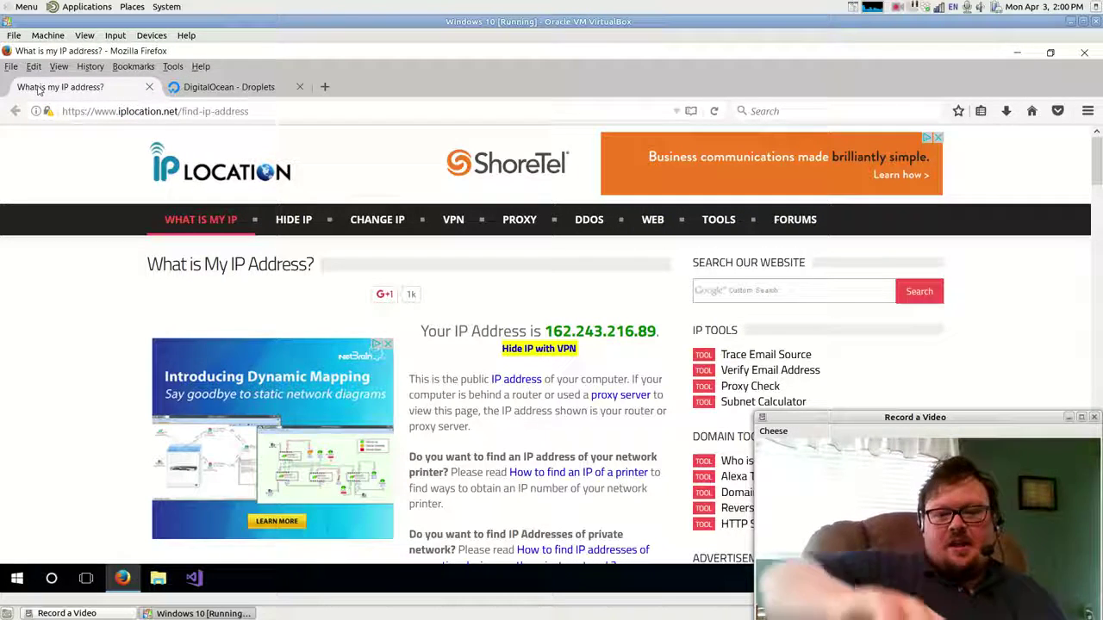